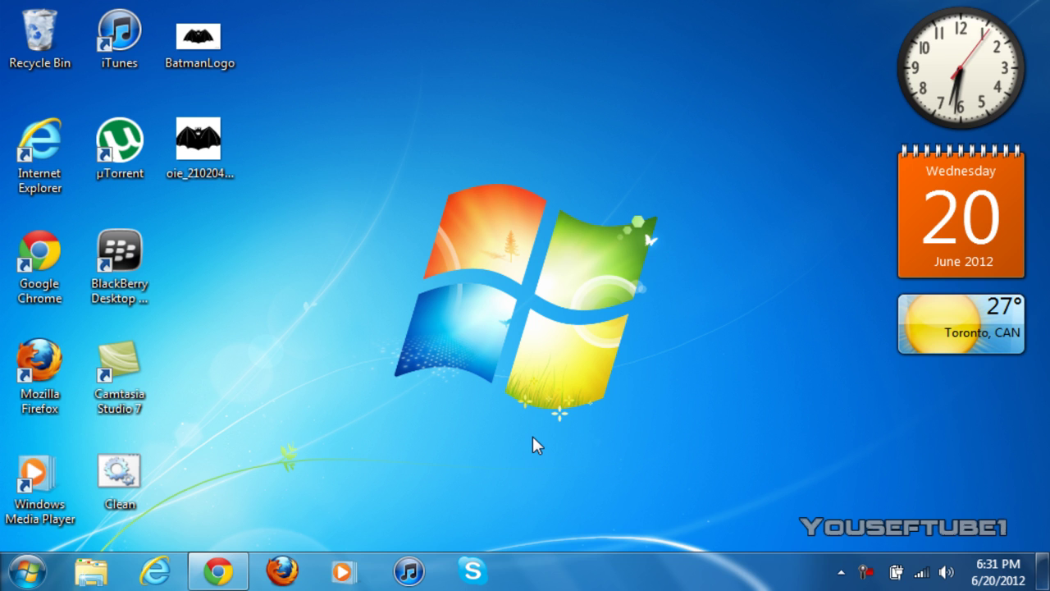
Restore the Chrome window showing the iGoogle homepage from the taskbar.
left_click(218, 571)
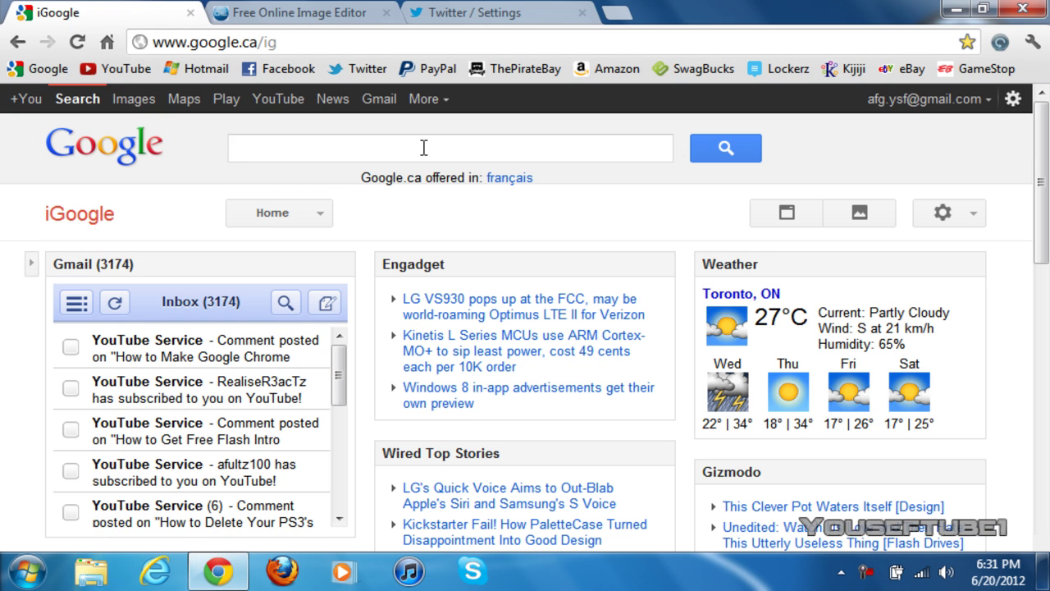
Search Google for 'animated gifs' and switch to the Images results.
left_click(424, 147)
type("animated gifs")
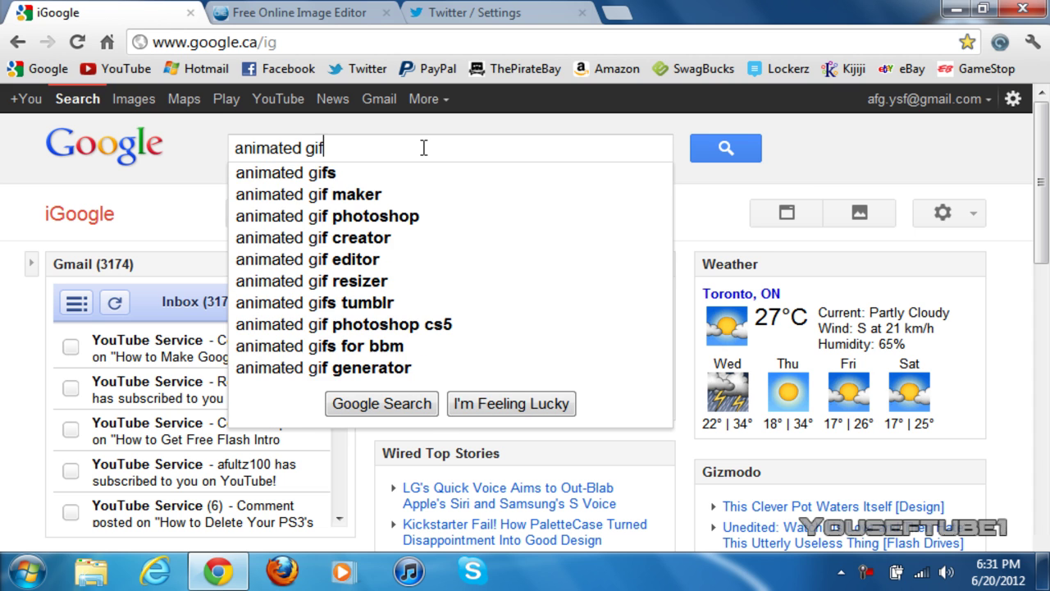
key("Return")
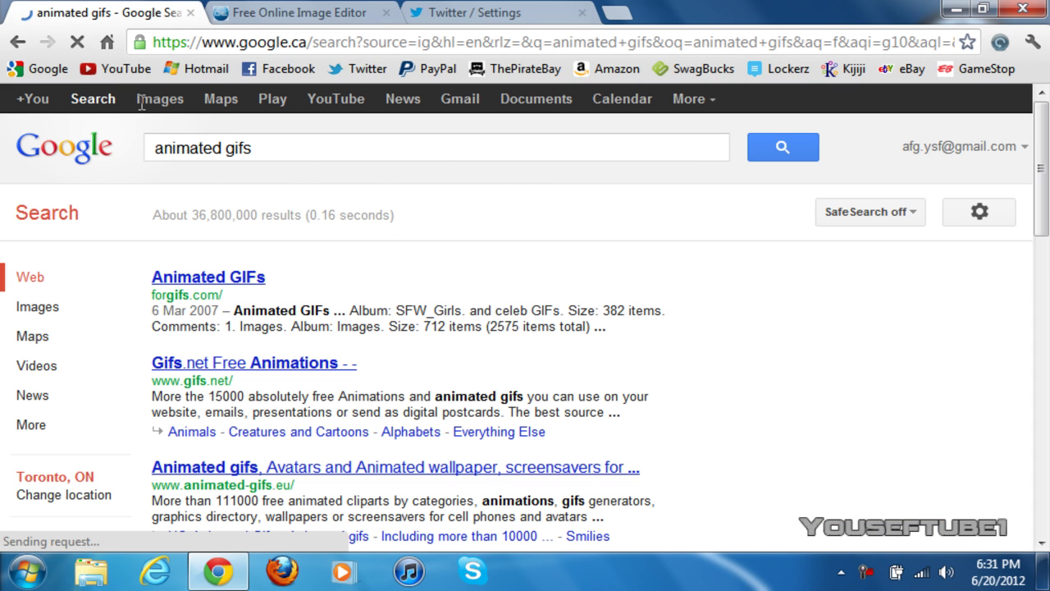
left_click(152, 107)
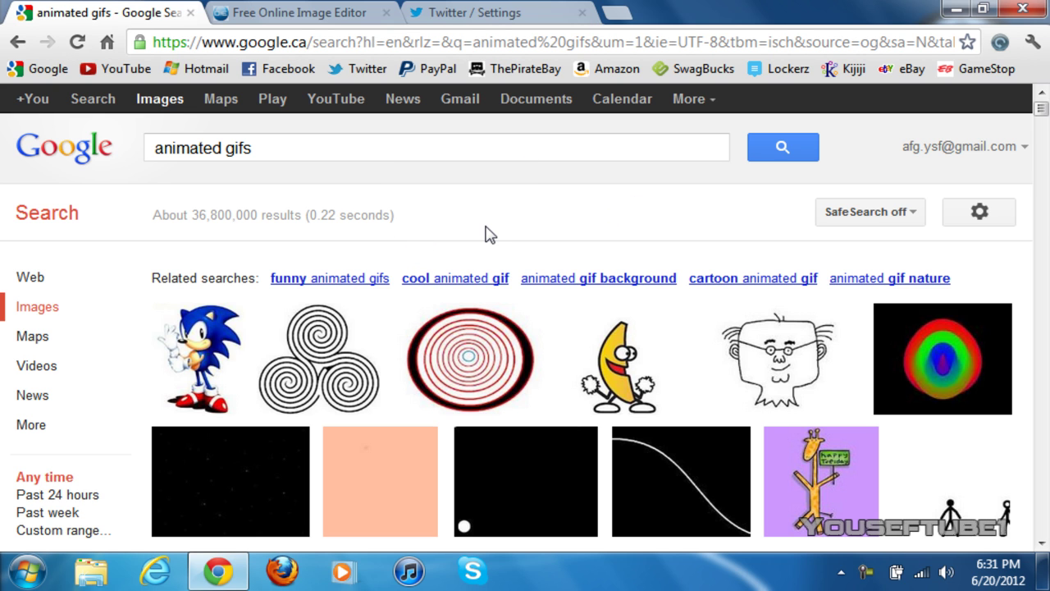
Check Twitter's 700k maximum profile picture size, then return to the animated gifs image results.
left_click(481, 12)
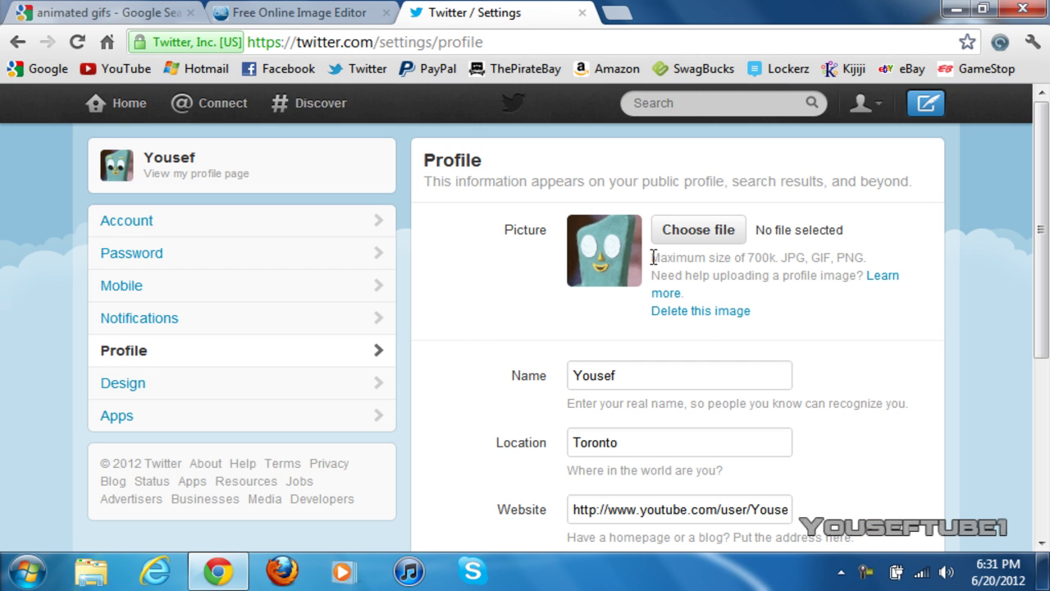
left_click_drag(654, 258, 777, 257)
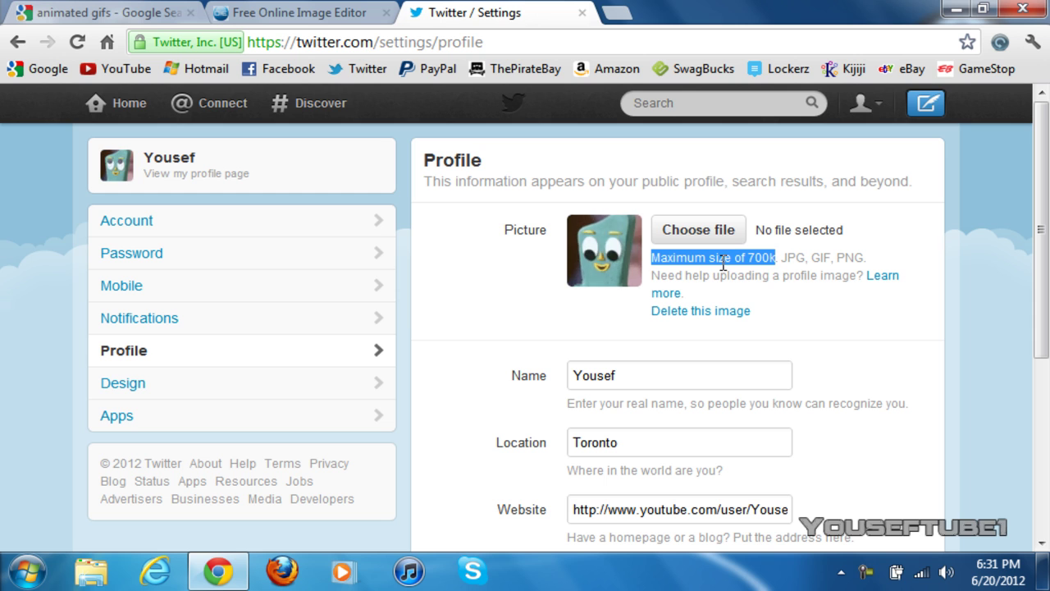
left_click(723, 262)
left_click(131, 12)
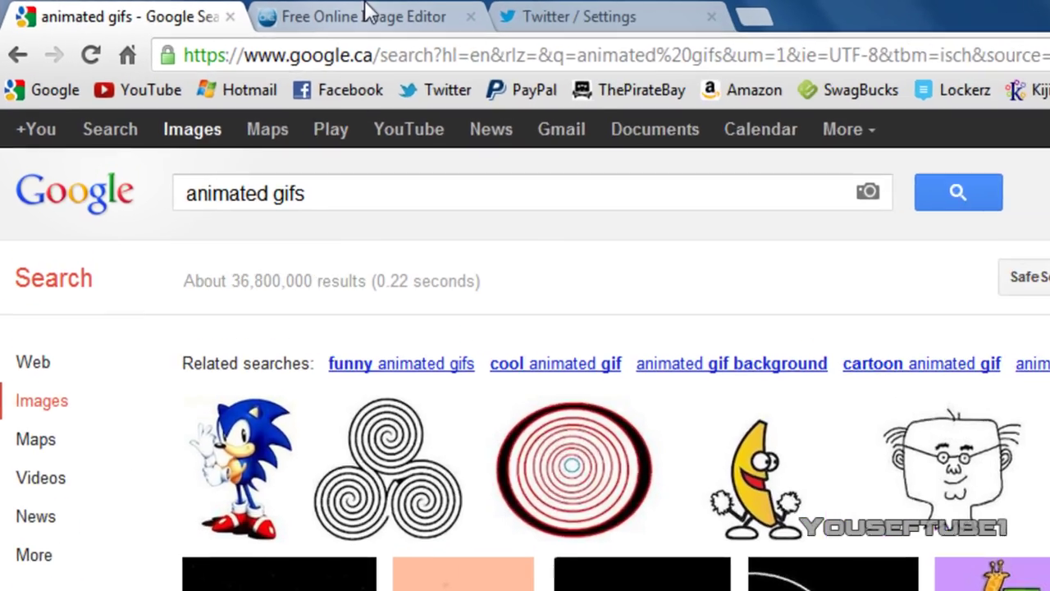
Go to the Free Online Image Editor page and scroll to its Get started upload box.
left_click(287, 11)
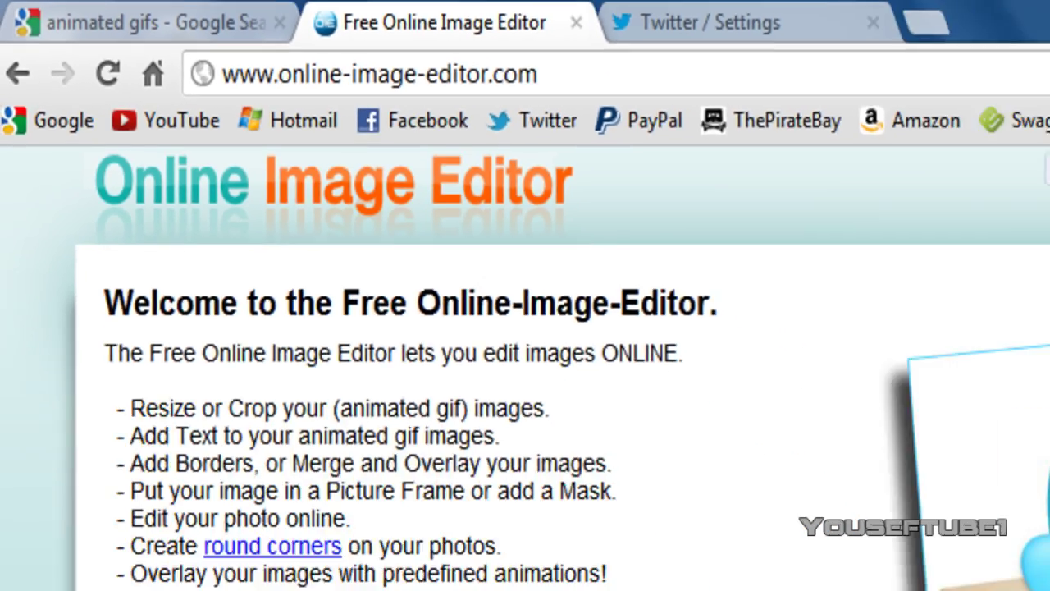
scroll(1048, 419, "down", 5)
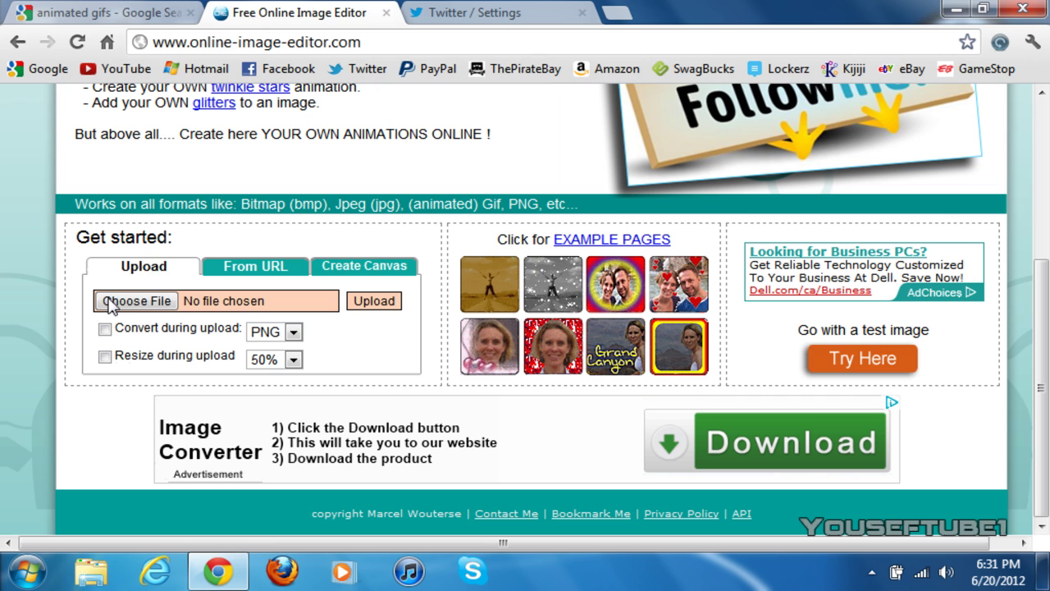
Upload BatmanLogo.gif from the Desktop into the editor, opening it at 499×300, 86.3kB.
left_click(141, 305)
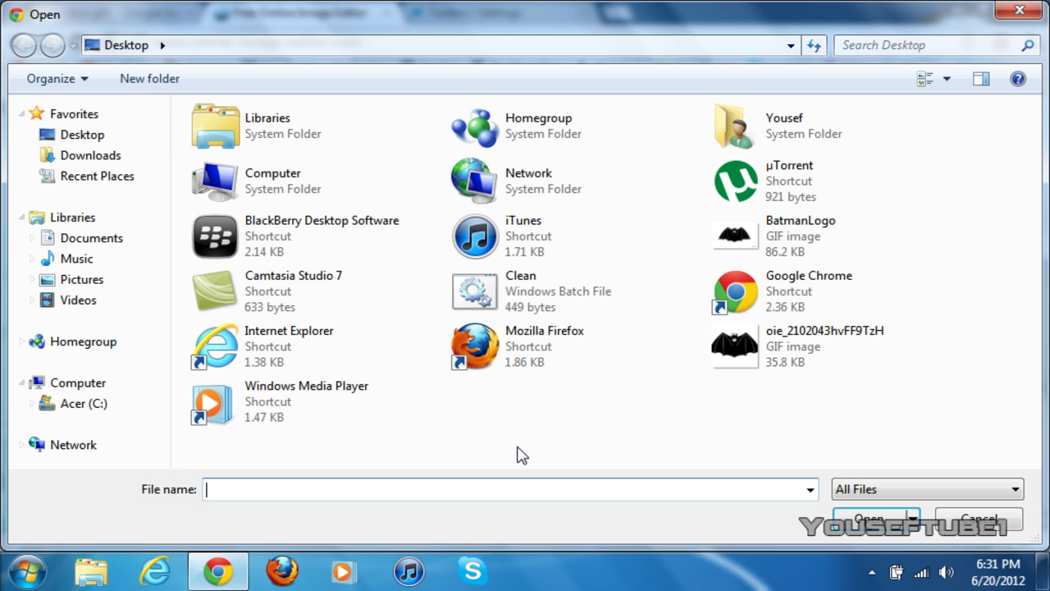
double_click(849, 246)
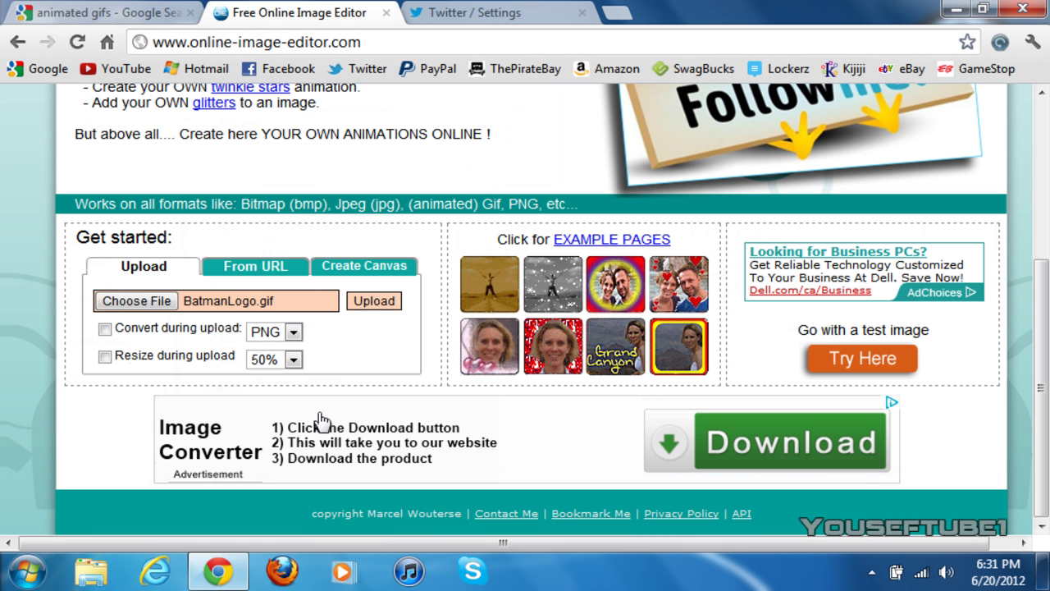
left_click(378, 304)
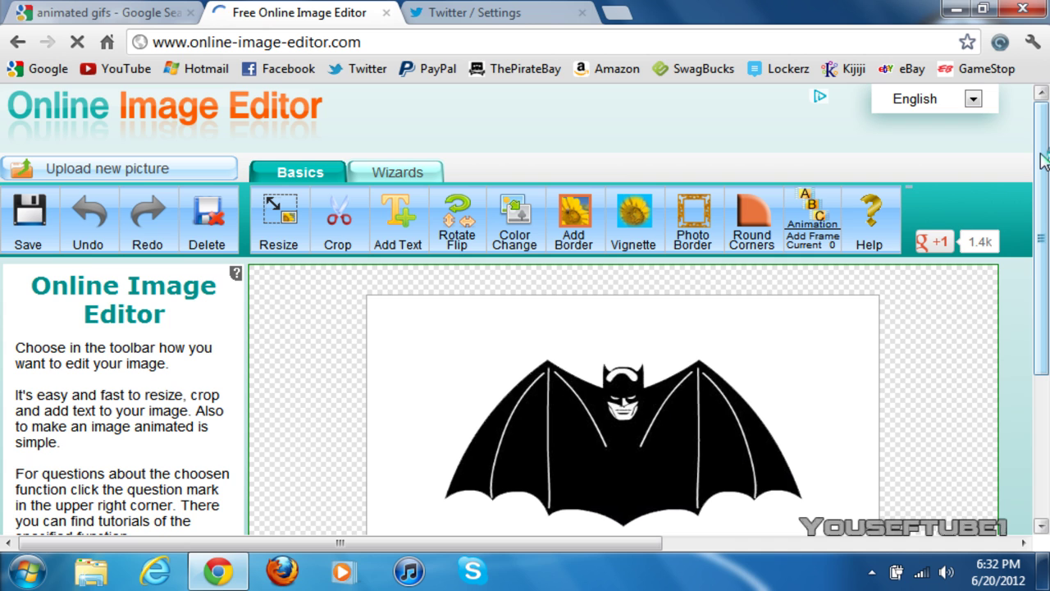
scroll(1044, 210, "down", 1)
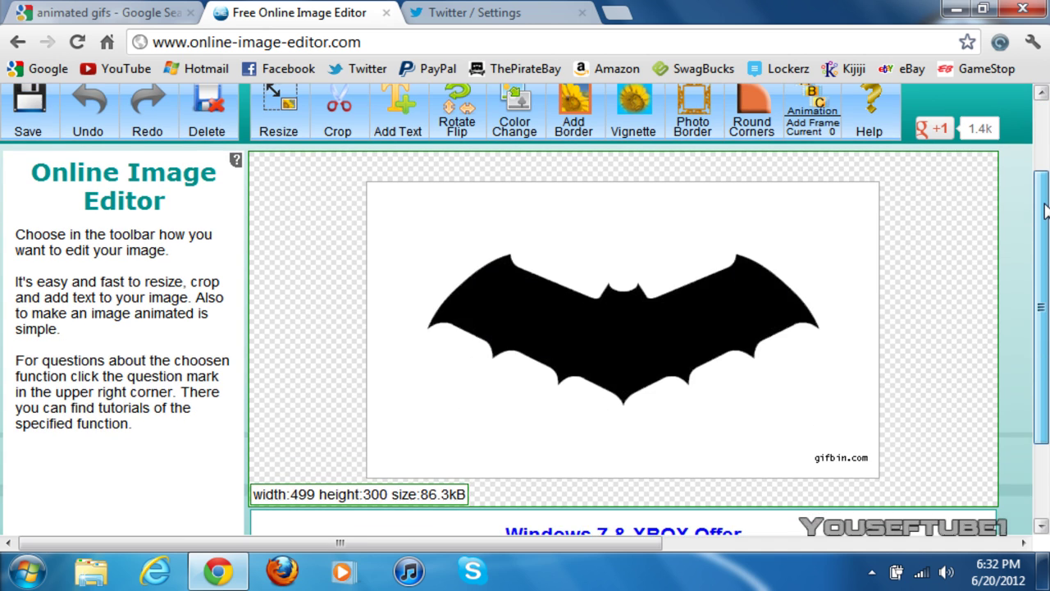
scroll(1044, 209, "down", 1)
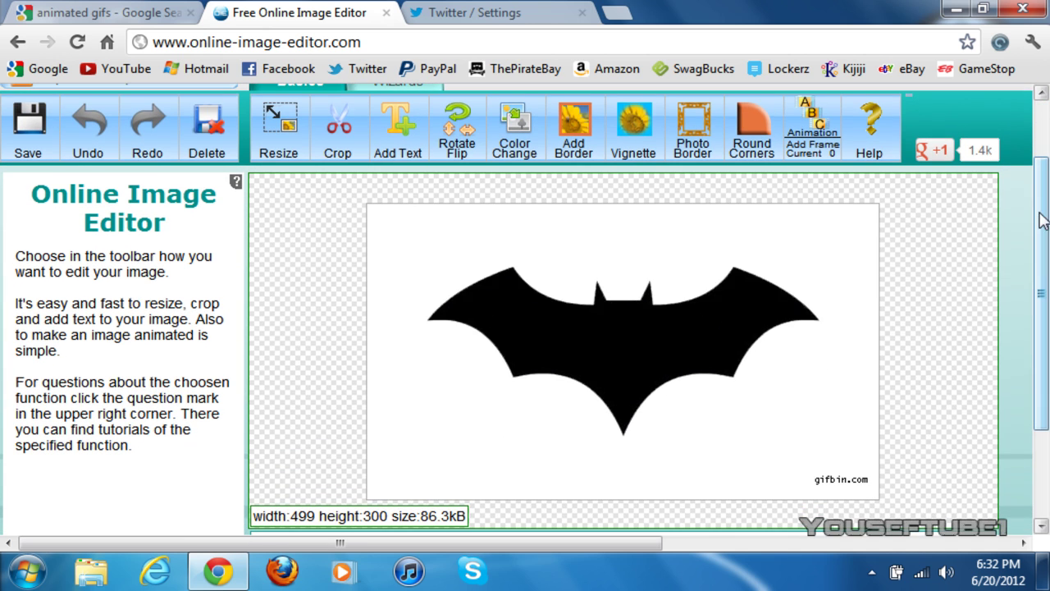
Crop the Batman GIF to a 300×300 square at Offset-X 101, Offset-Y 0.
left_click(329, 164)
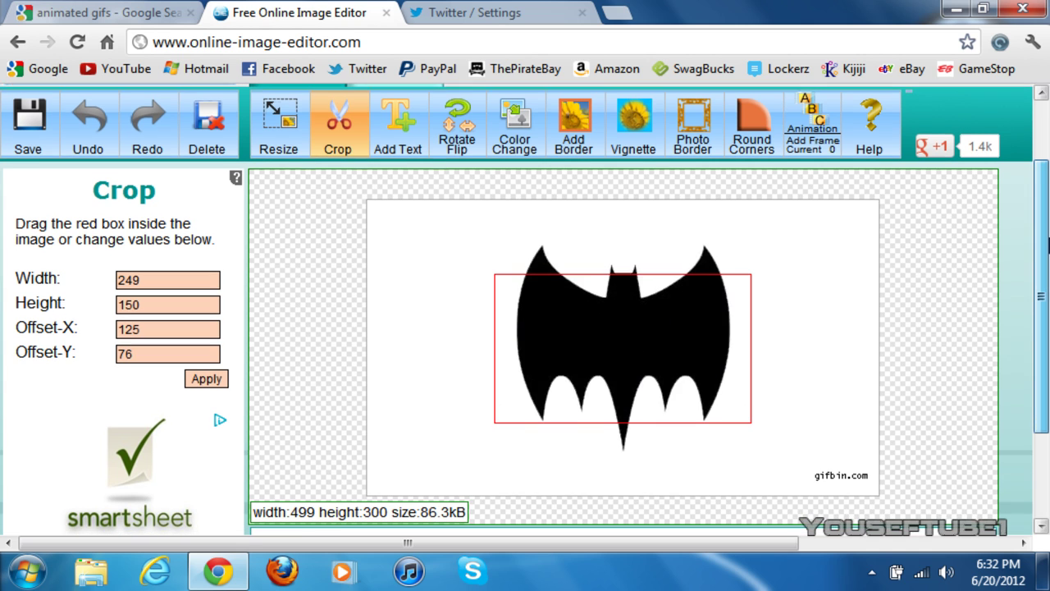
scroll(1044, 246, "down", 1)
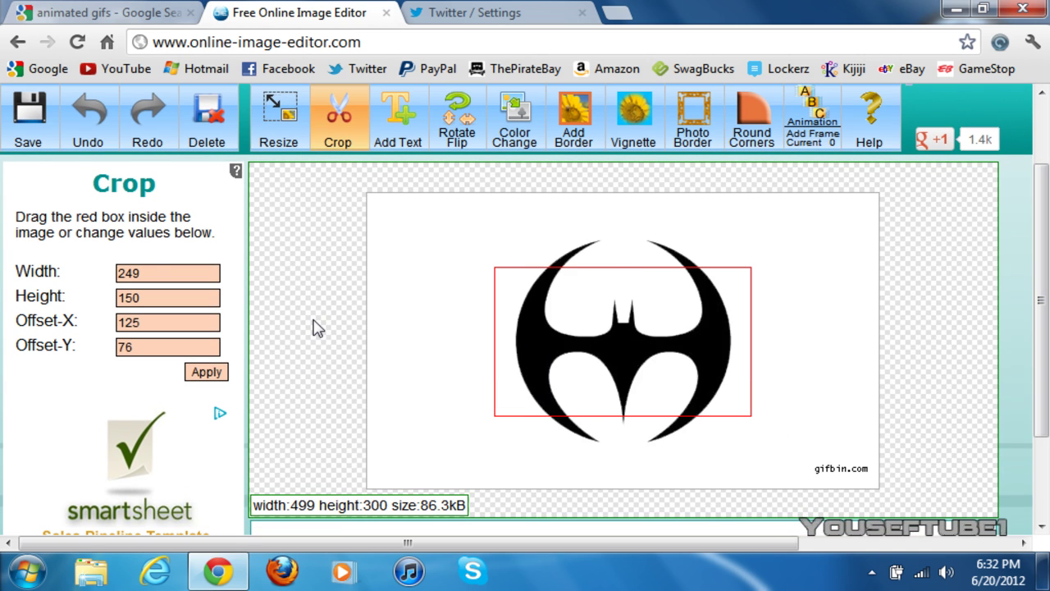
left_click_drag(153, 273, 88, 284)
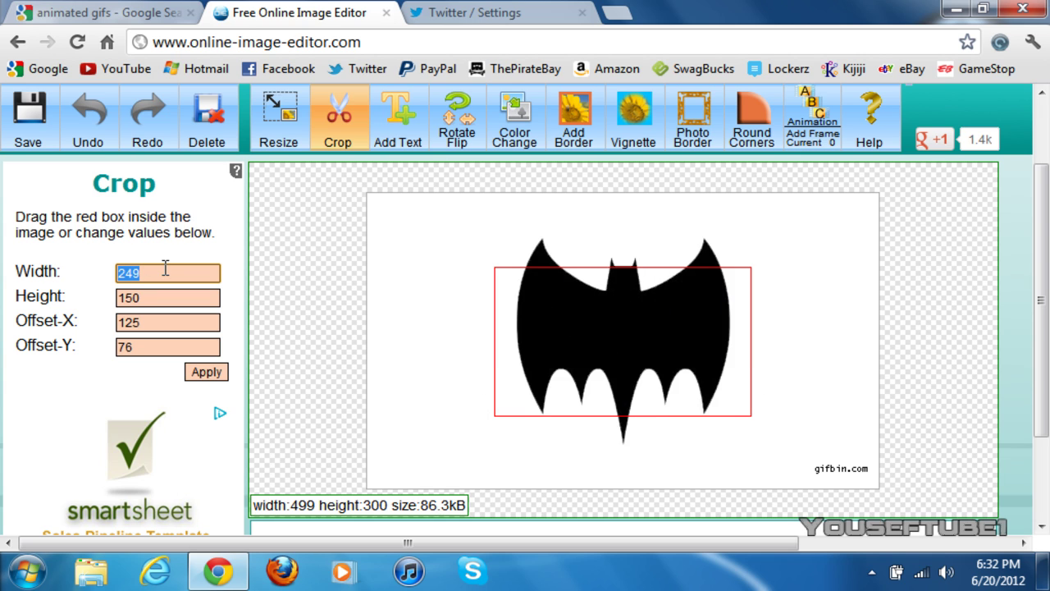
type("300")
key("Tab")
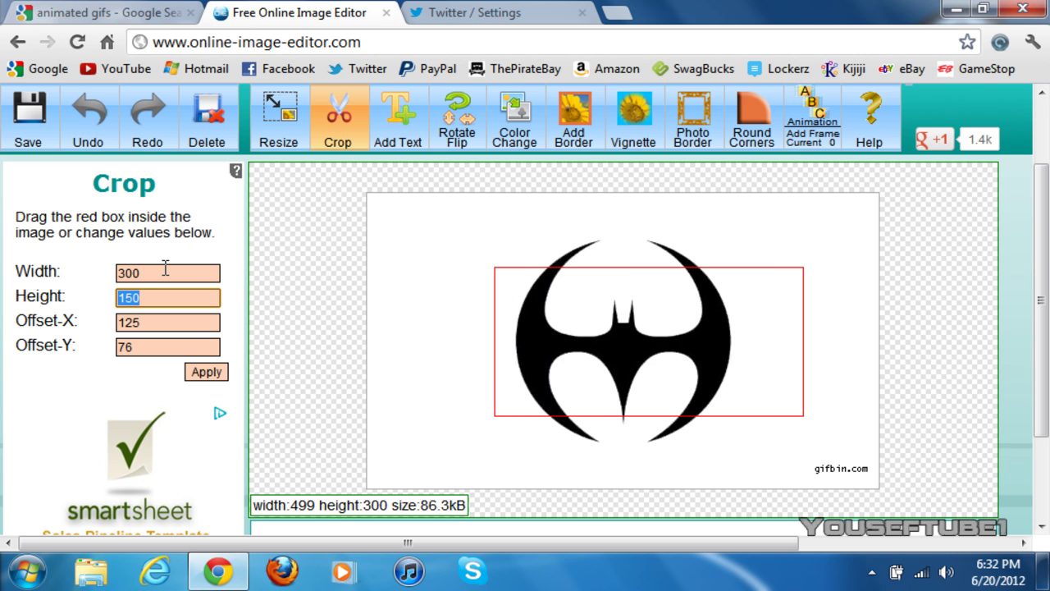
type("300")
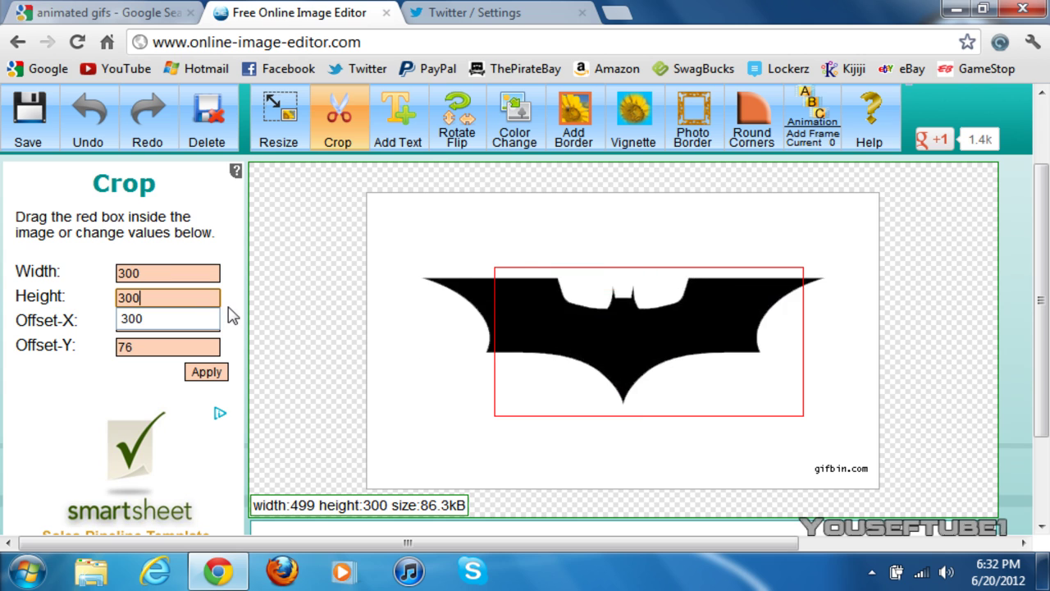
triple_click(230, 313)
left_click(230, 307)
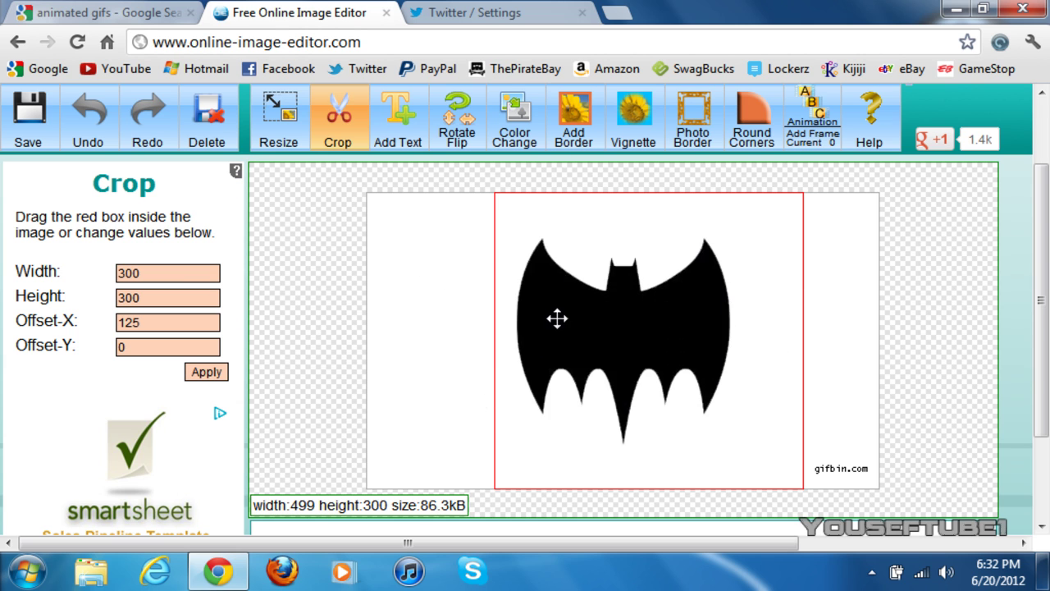
left_click_drag(690, 326, 665, 327)
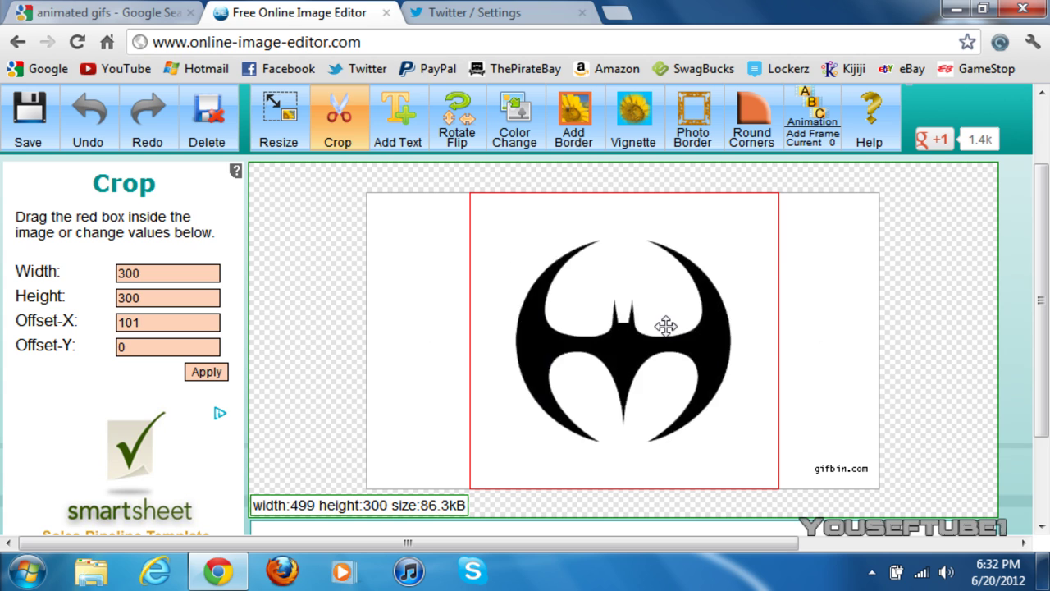
left_click(207, 373)
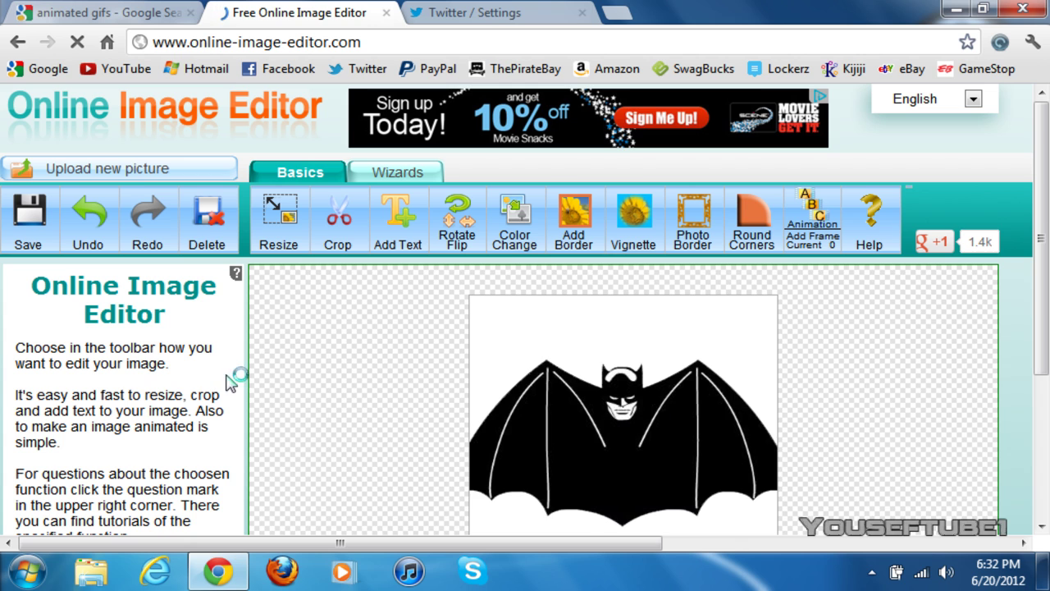
Resize the cropped bat GIF to width 192 and height 192 and apply it.
scroll(1029, 255, "down", 3)
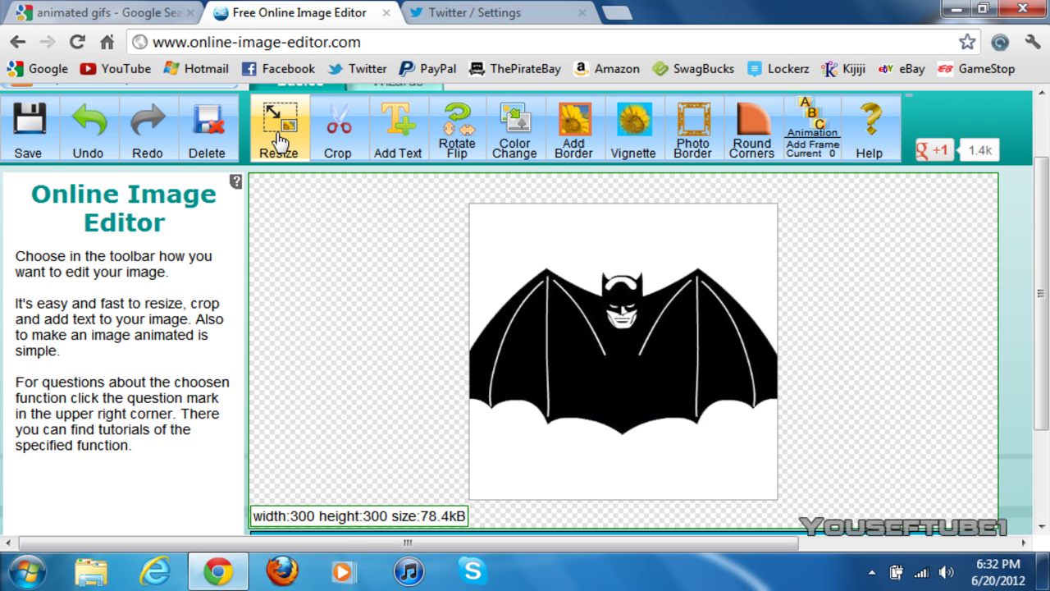
left_click(279, 136)
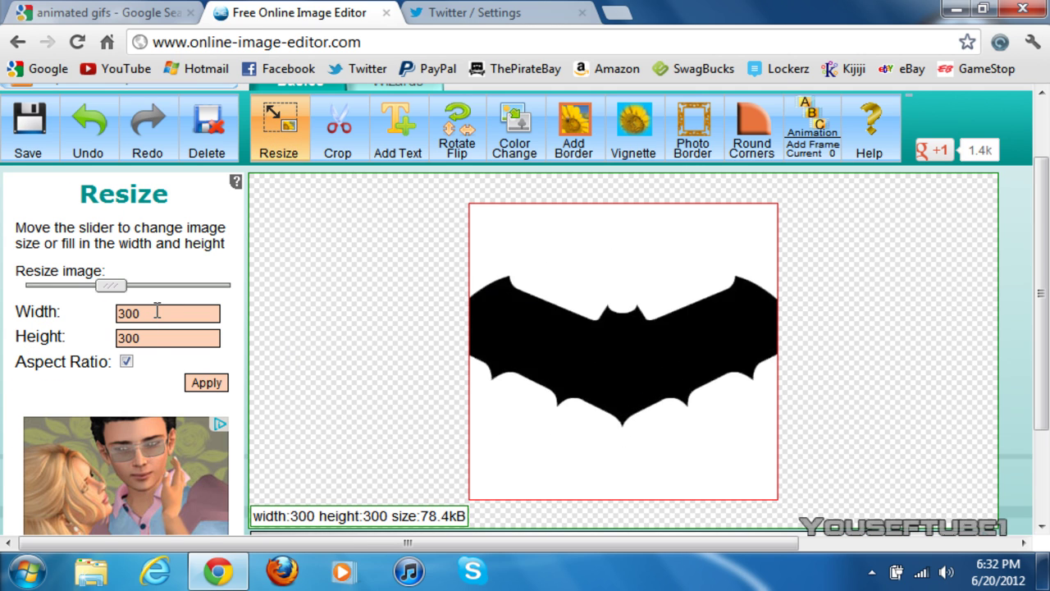
left_click_drag(157, 311, 108, 312)
type("1")
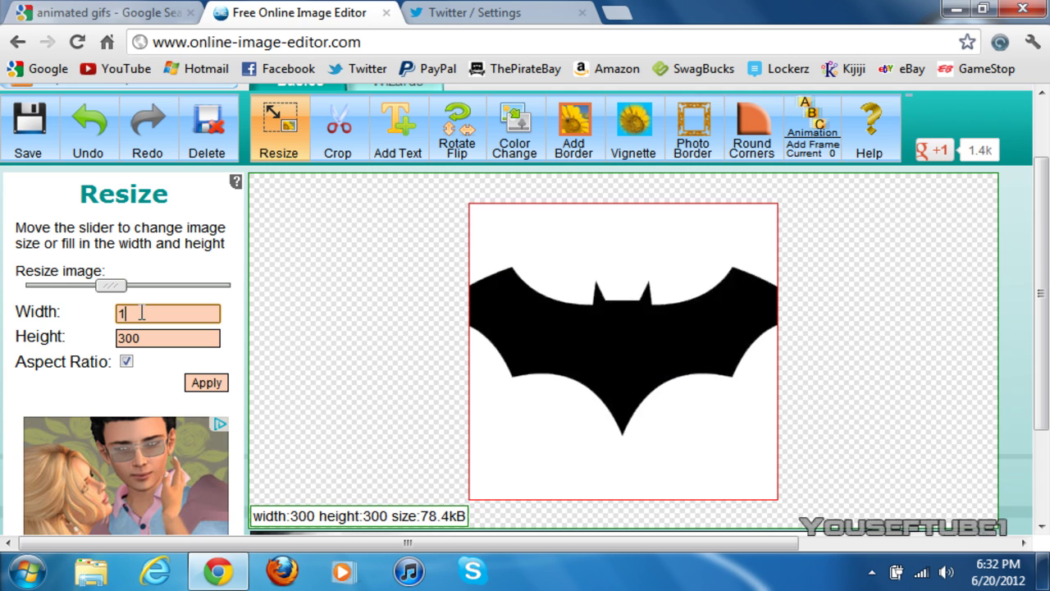
type("92")
left_click(174, 335)
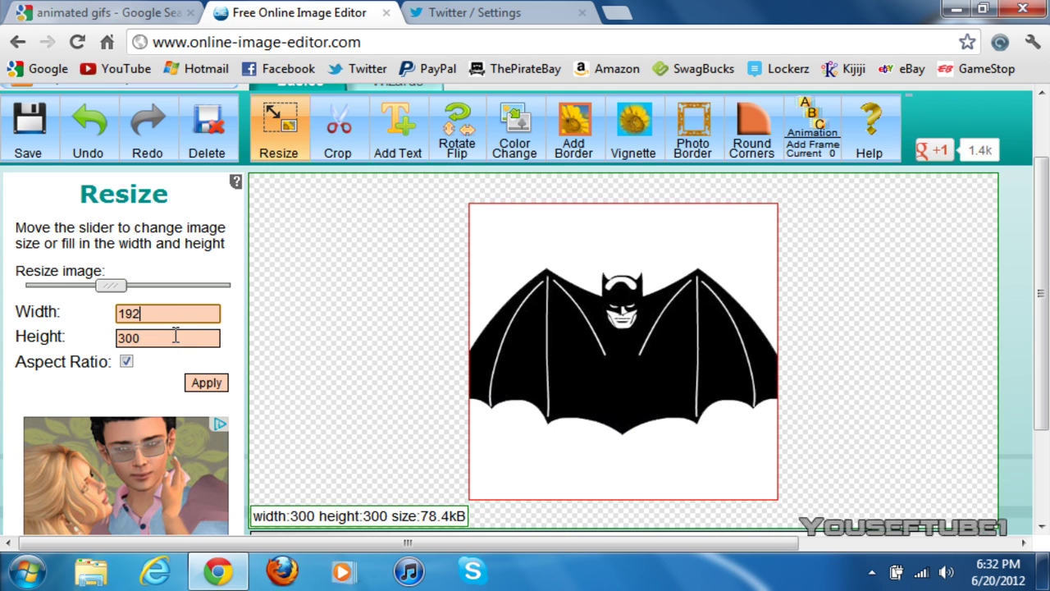
key("Tab")
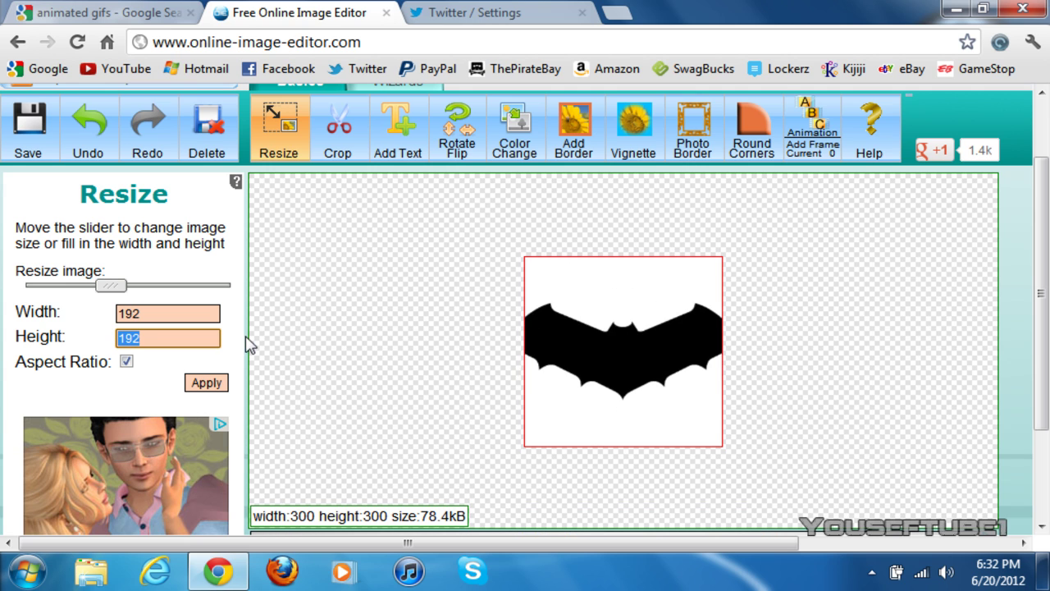
left_click(238, 340)
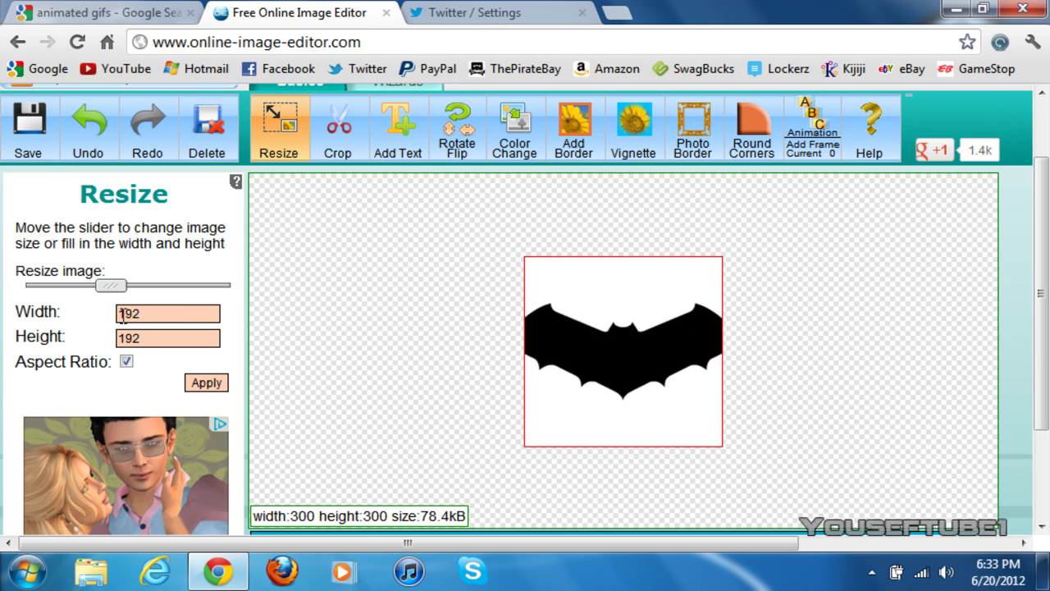
left_click(220, 392)
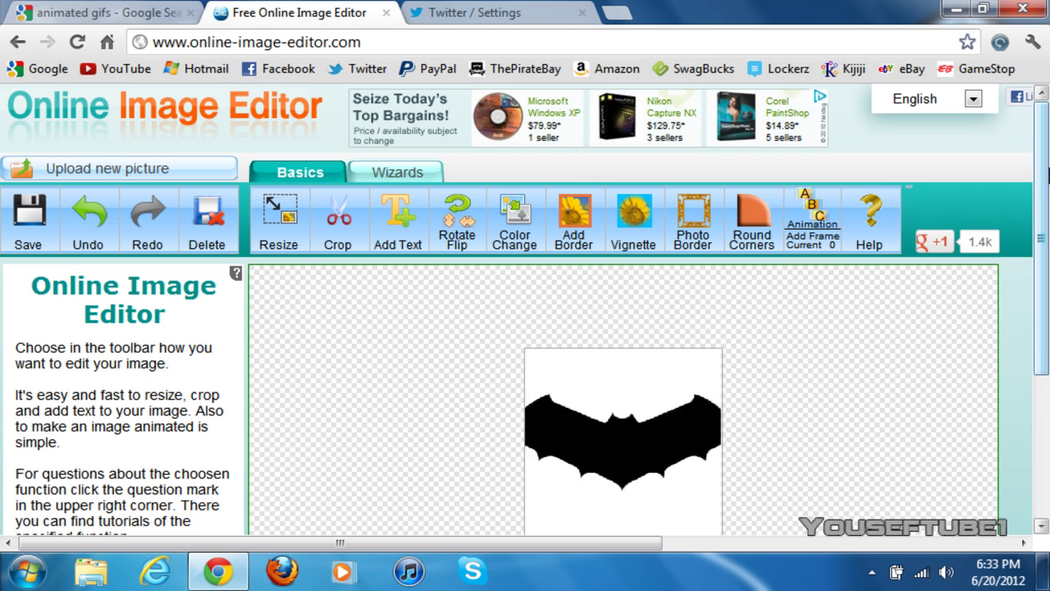
Save the 192×192 GIF locally as oie_2102644bHIltD9a.gif and restore the browser window down.
scroll(632, 270, "down", 3)
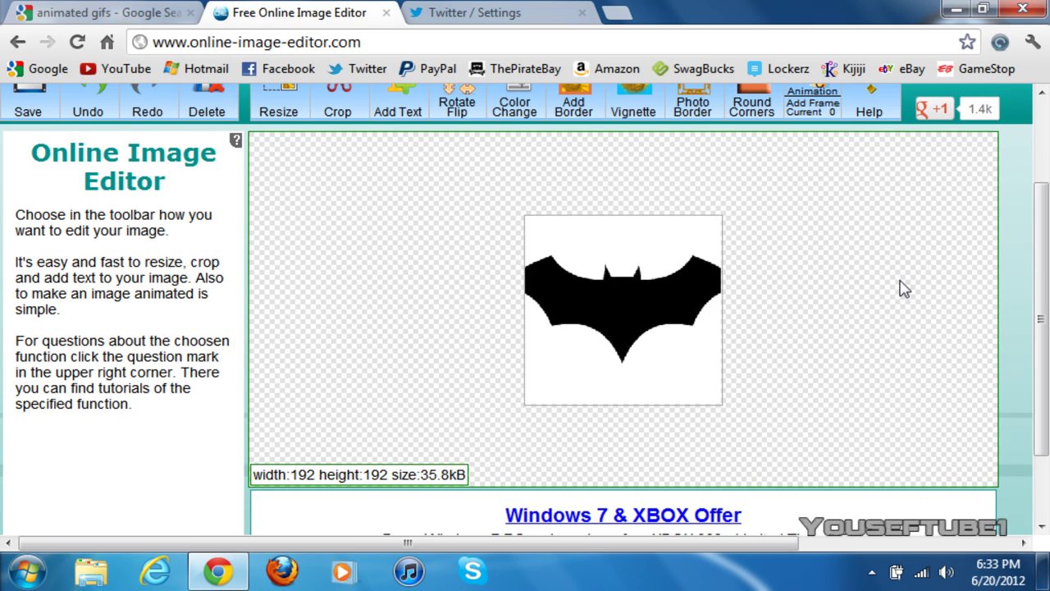
scroll(624, 308, "up", 3)
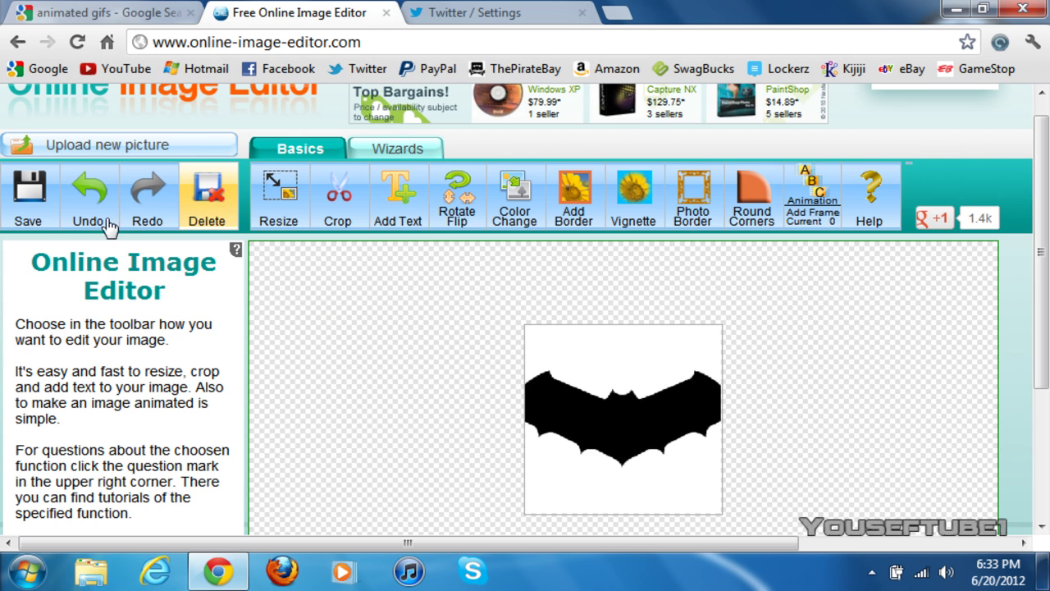
left_click(37, 215)
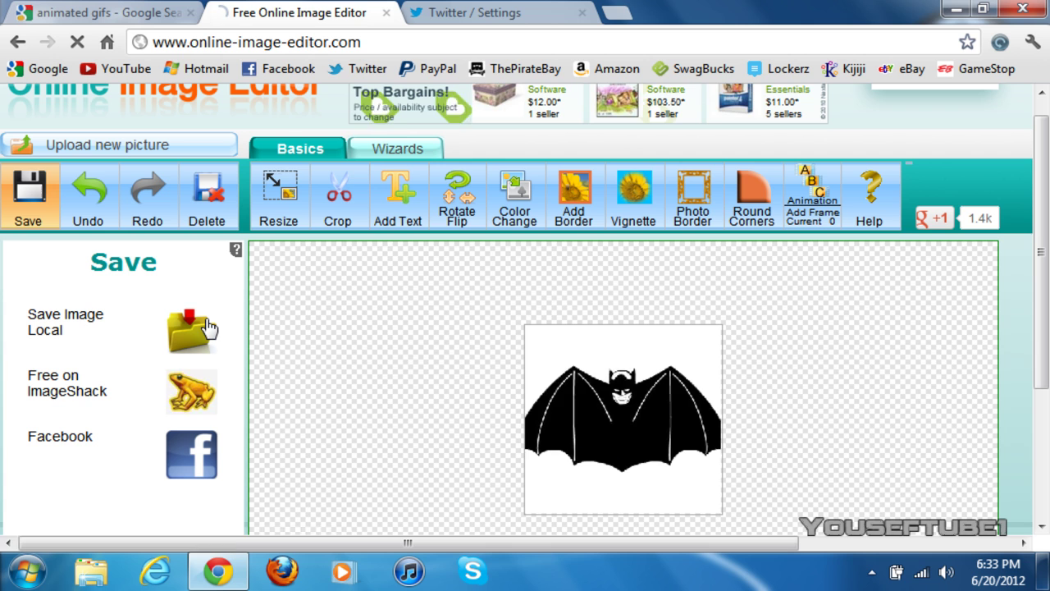
left_click(206, 331)
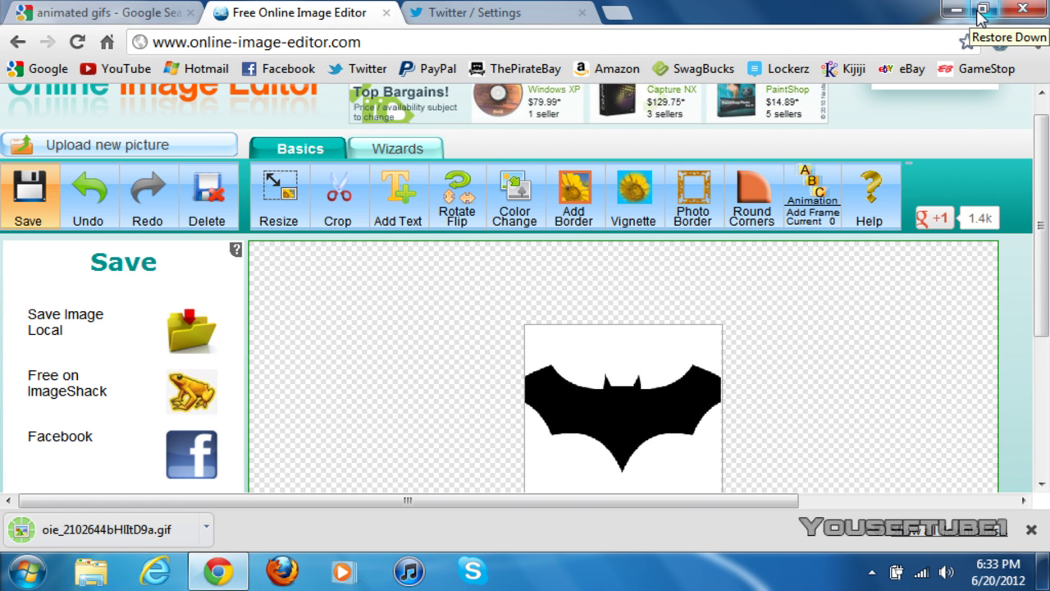
left_click(983, 10)
Copy the downloaded GIF onto the desktop, re-maximize Chrome and close the downloads bar.
left_click_drag(914, 66, 919, 32)
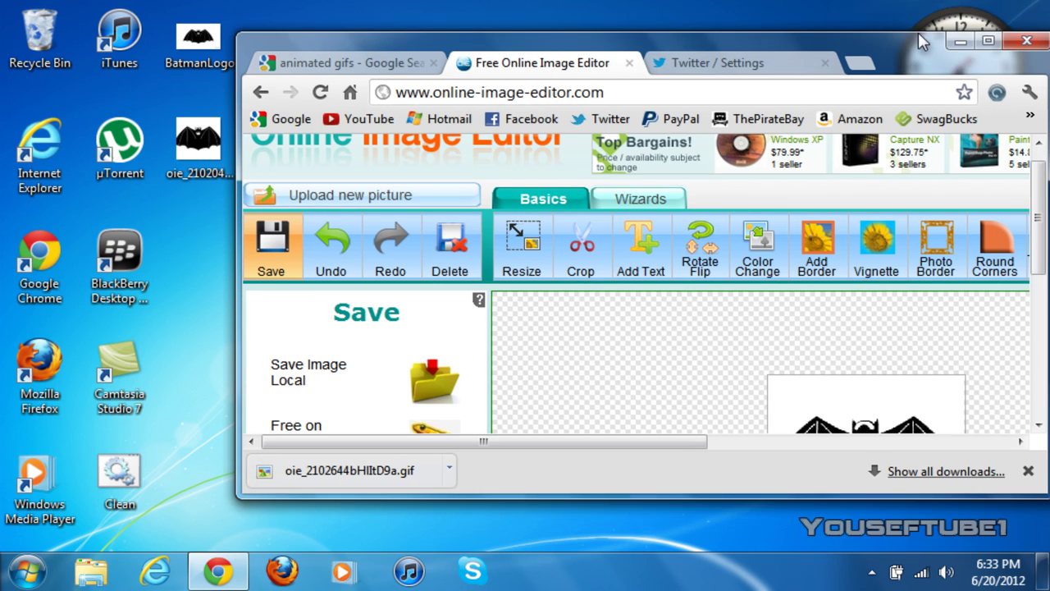
left_click_drag(336, 462, 207, 257)
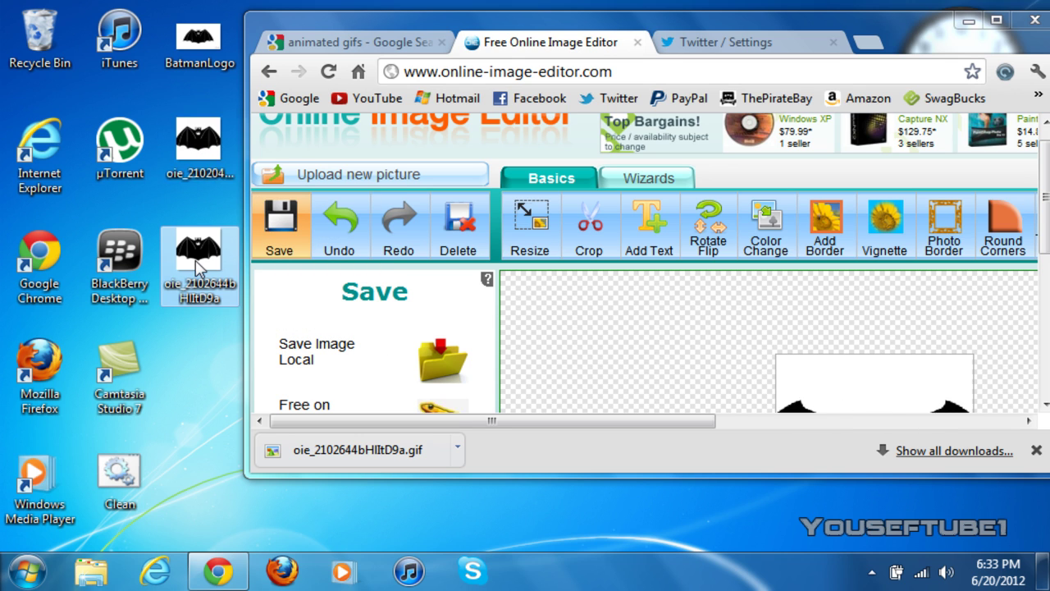
double_click(899, 32)
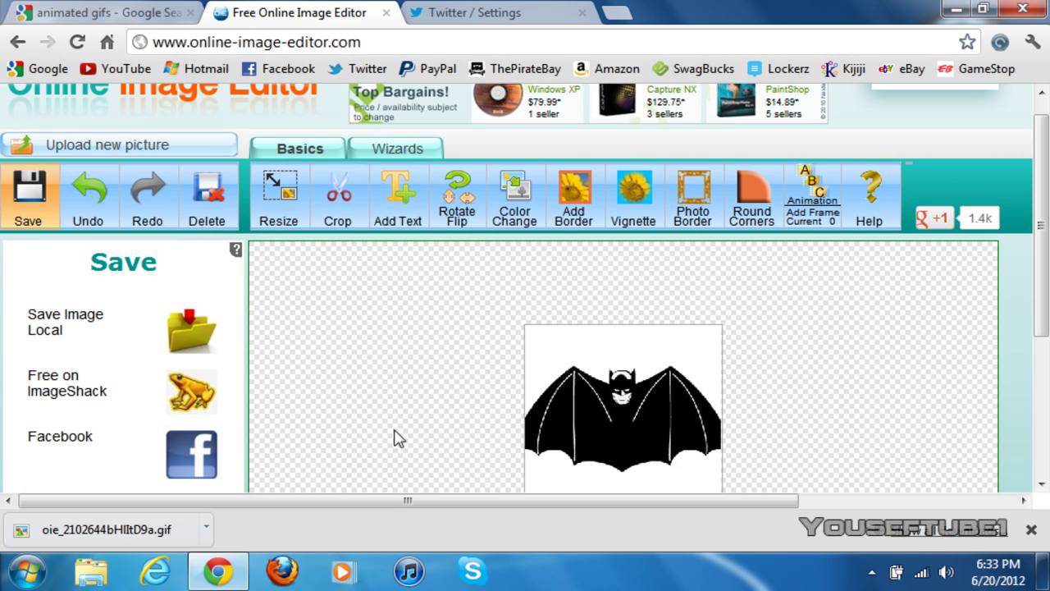
left_click(1031, 529)
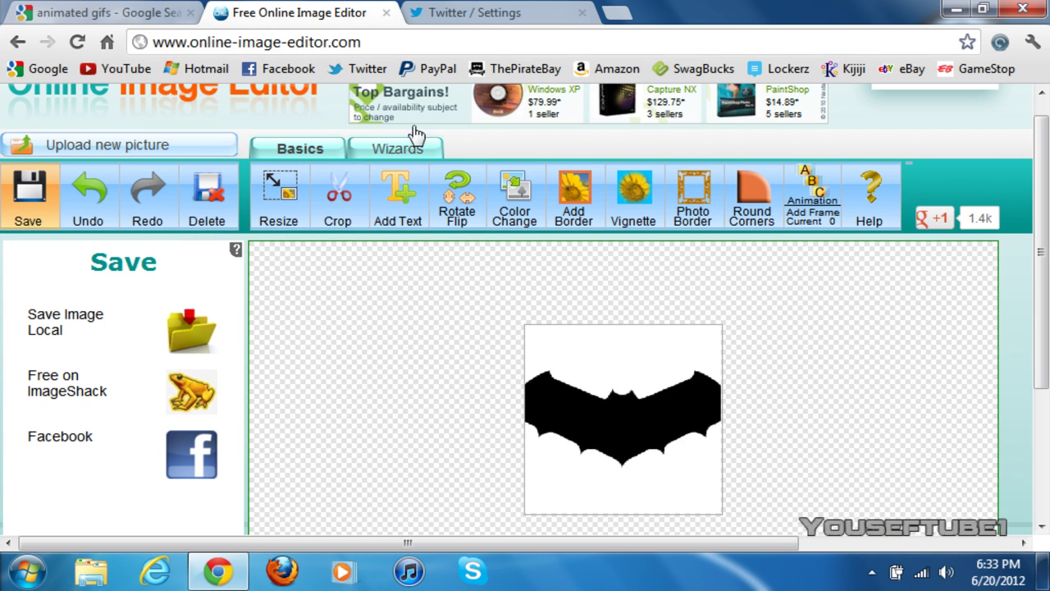
On Twitter's Profile settings, delete the current picture under Picture.
left_click(459, 13)
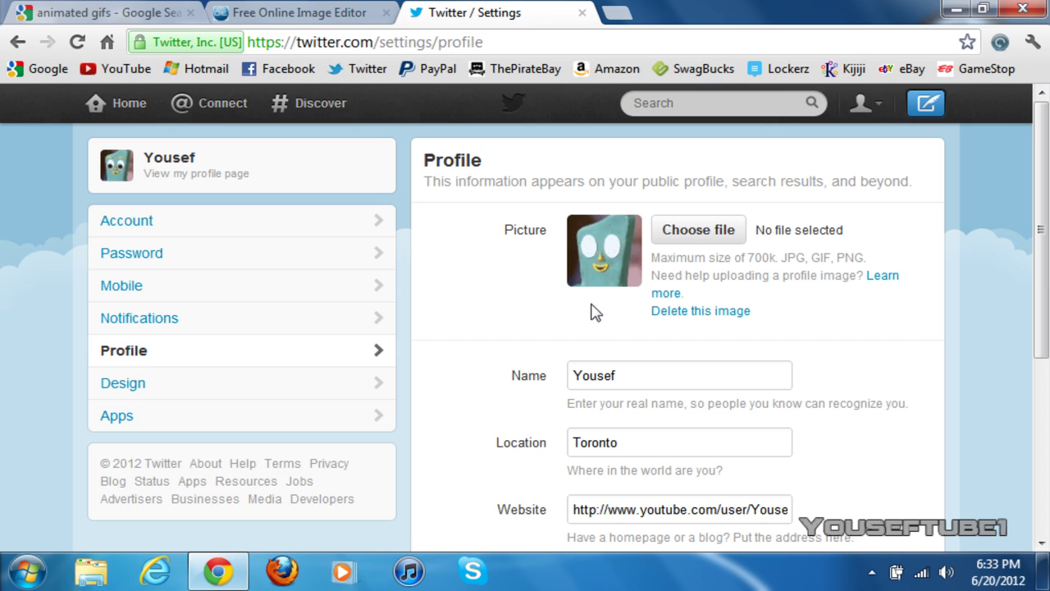
left_click(706, 314)
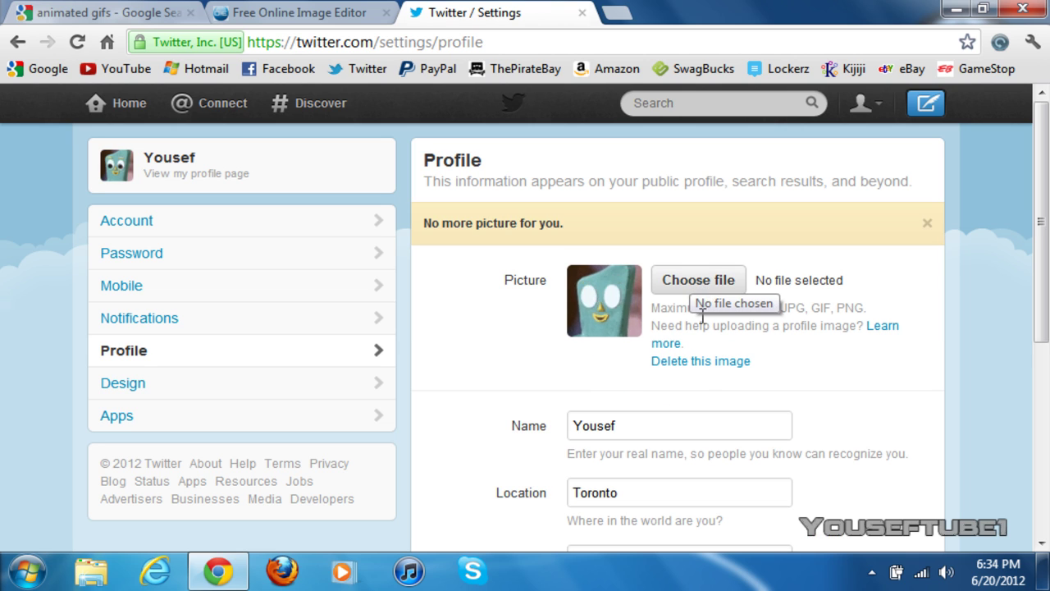
left_click(703, 363)
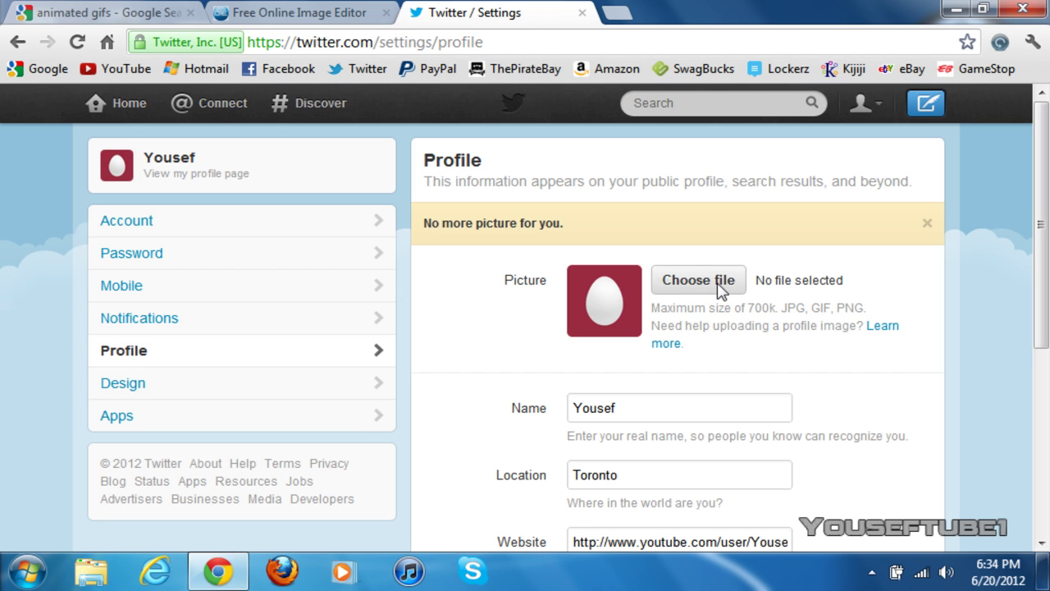
Pick the resized bat GIF oie_2102043hvFF9TzH.gif as the upload in the profile Picture field.
left_click(719, 283)
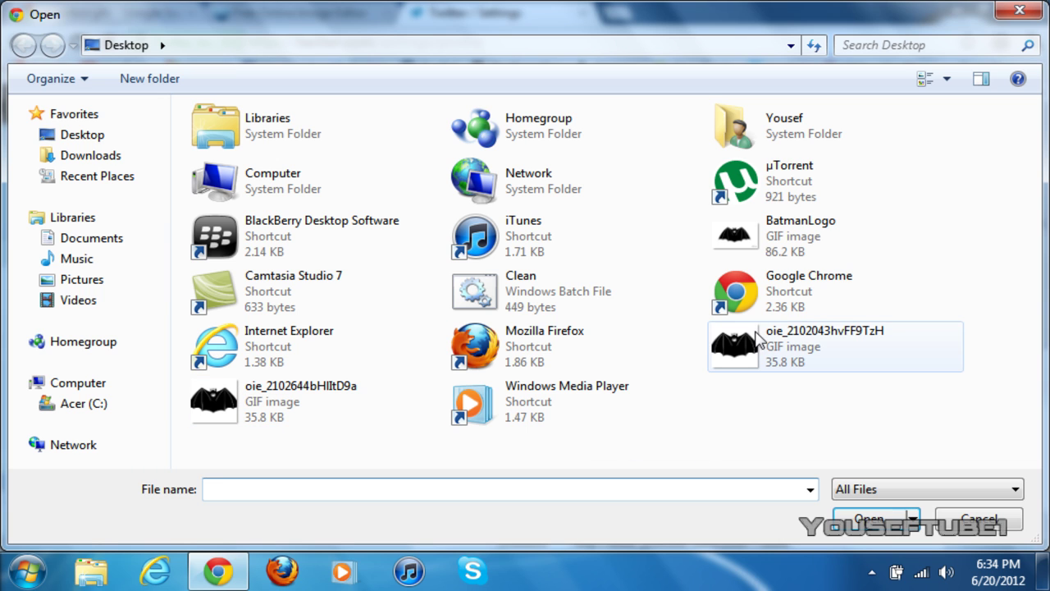
double_click(815, 350)
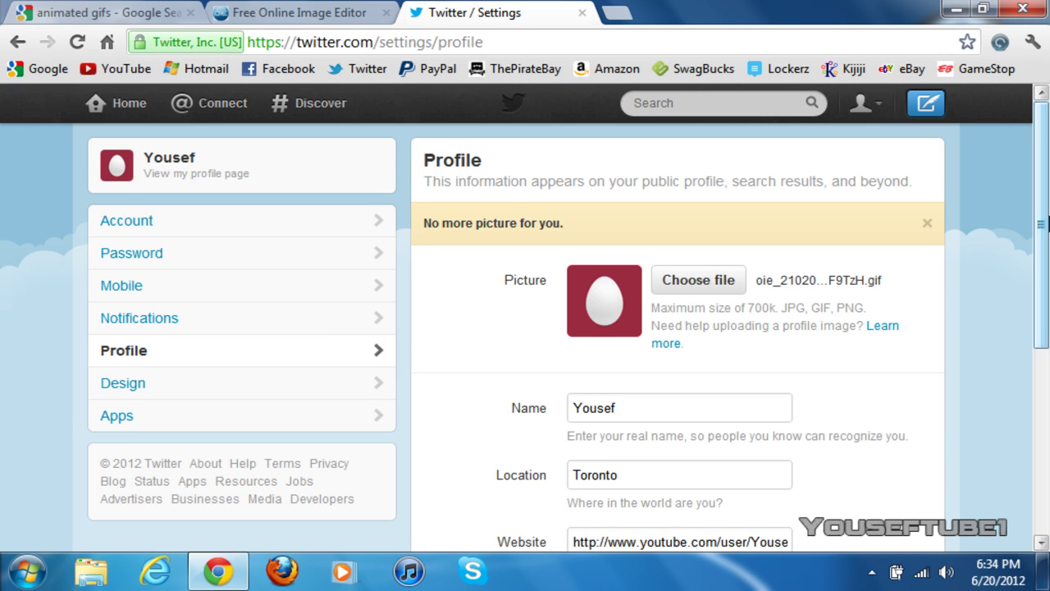
left_click_drag(1046, 256, 1046, 439)
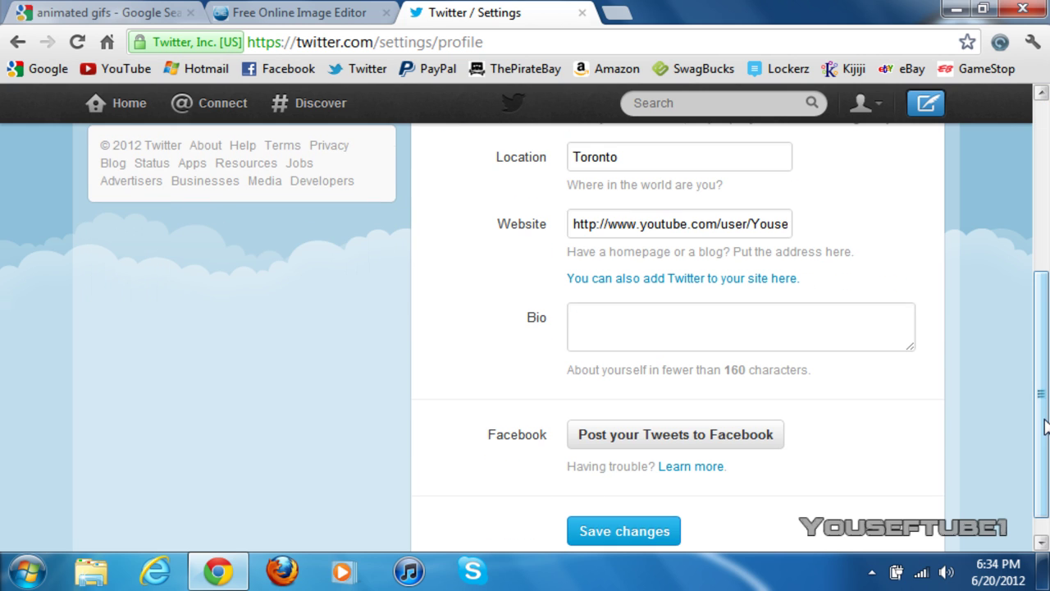
Save the profile settings so the black bat GIF uploads as the profile picture.
left_click(645, 513)
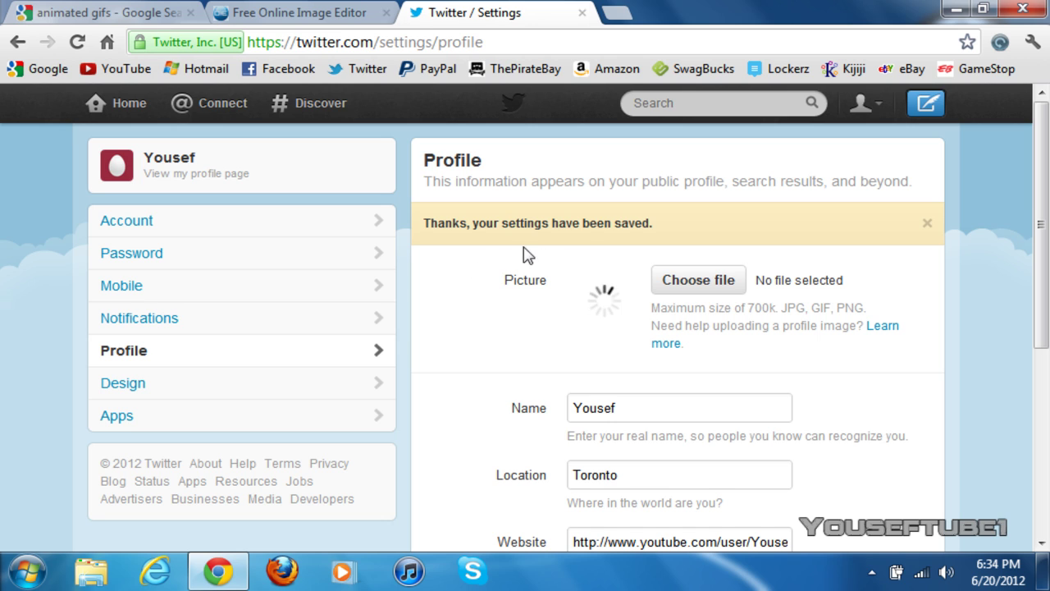
left_click(194, 170)
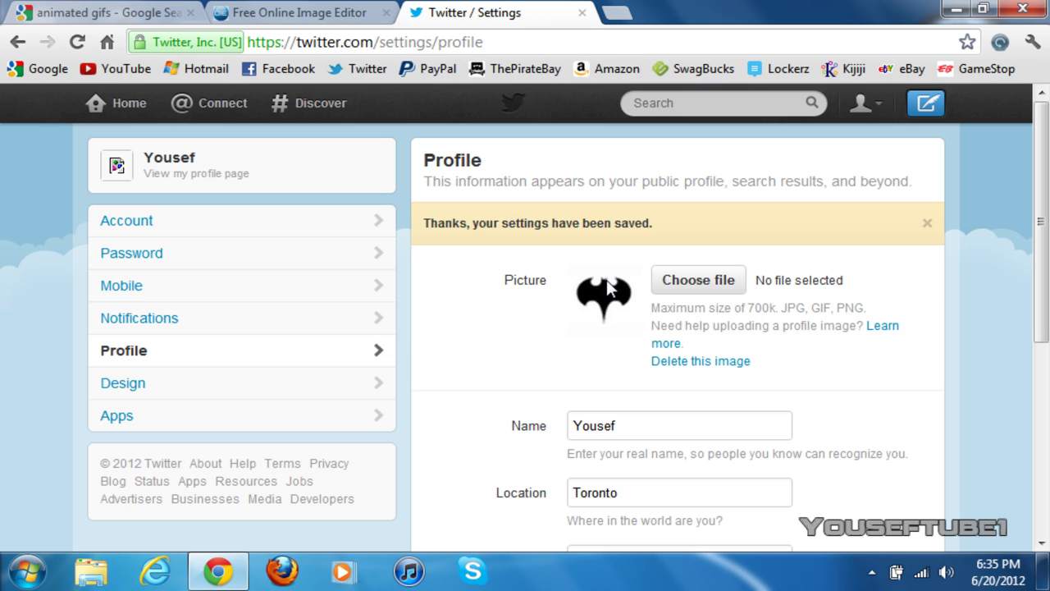
View the public profile page with the animated bat avatar on the header and every tweet.
left_click(195, 173)
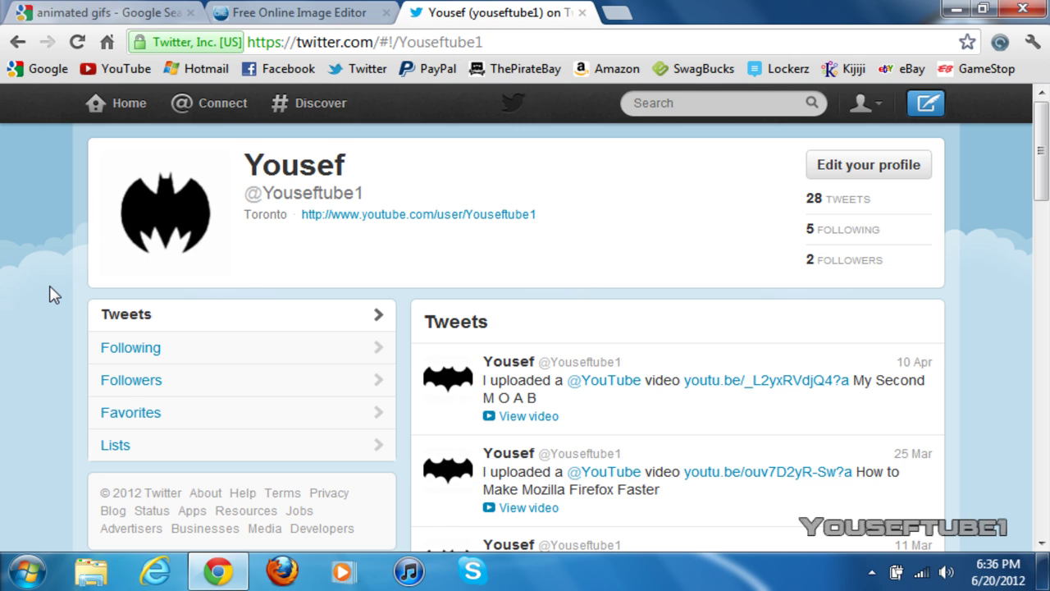
left_click_drag(268, 184, 435, 197)
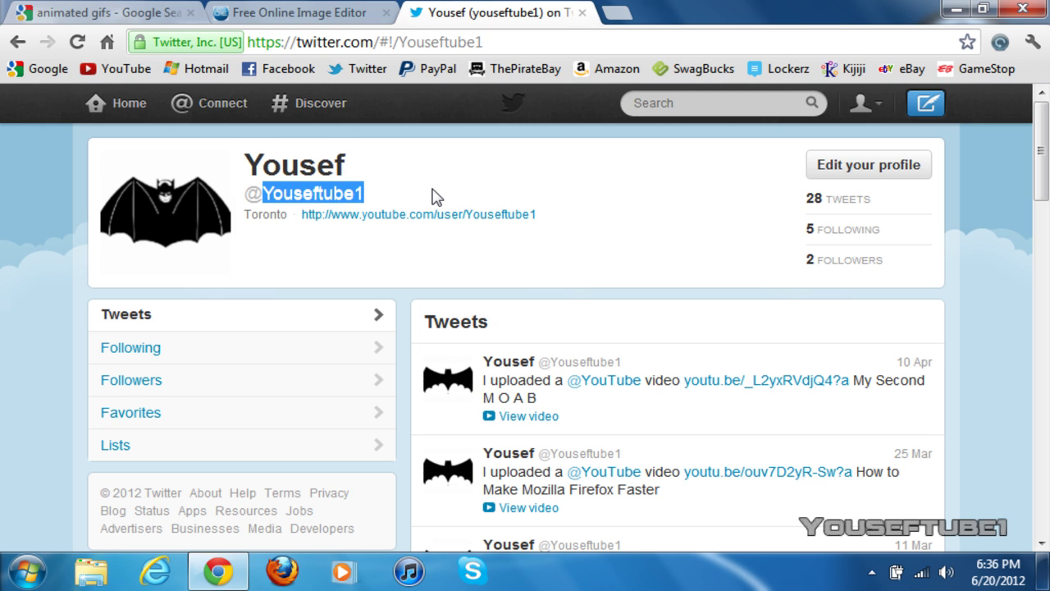
left_click(435, 197)
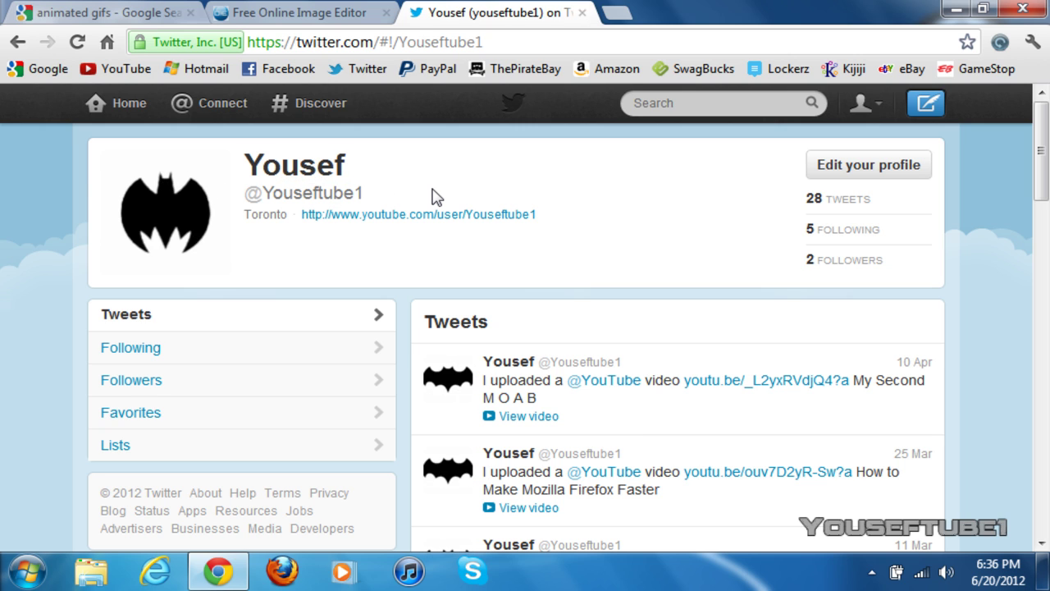